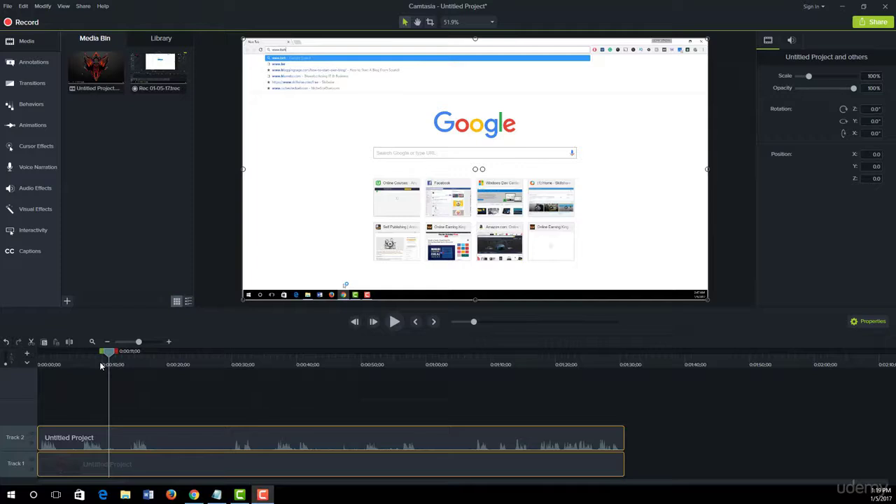
Scrub the playhead to about 0:37, where the Adobe ID sign-in page appears.
{"action": "left_click_drag", "start_coordinate": [109, 355], "coordinate": [277, 380]}
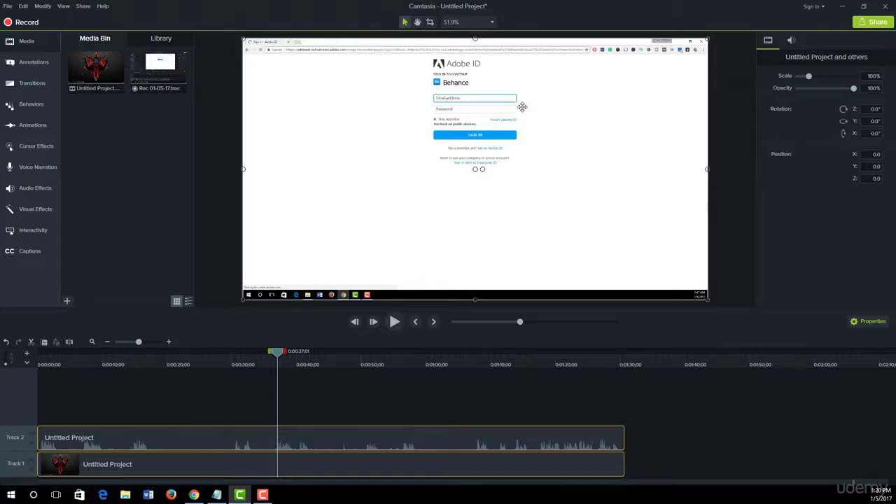
Place a Blur annotation and resize it into a strip over the sign-in email field.
{"action": "left_click", "coordinate": [32, 64]}
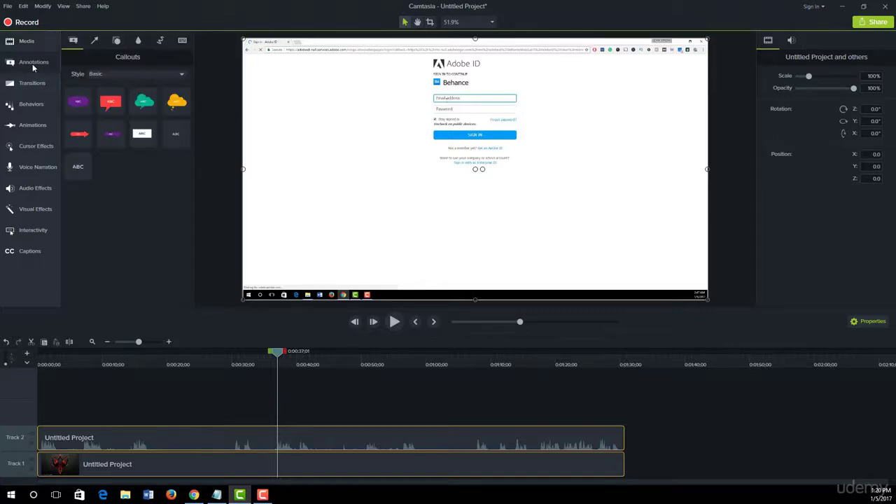
{"action": "left_click", "coordinate": [116, 42]}
{"action": "left_click", "coordinate": [135, 42]}
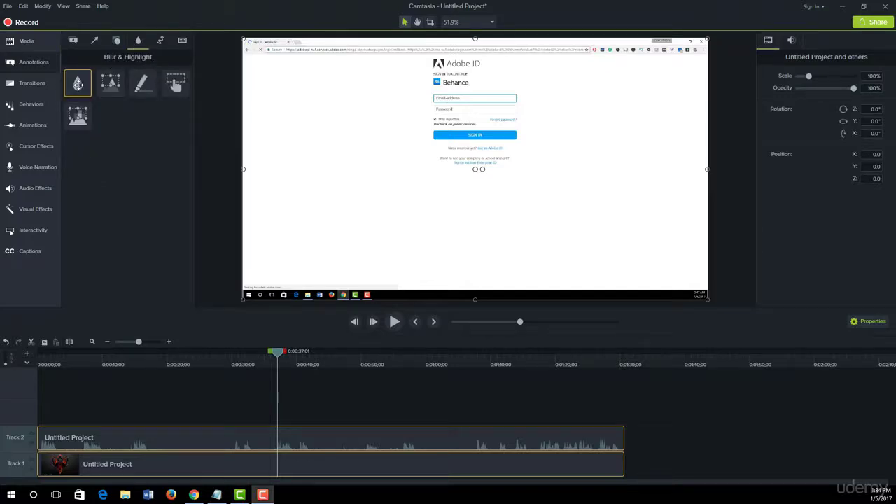
{"action": "mouse_move", "coordinate": [77, 84]}
{"action": "left_mouse_down"}
{"action": "mouse_move", "coordinate": [364, 105]}
{"action": "mouse_move", "coordinate": [476, 91]}
{"action": "mouse_move", "coordinate": [478, 105]}
{"action": "left_mouse_up"}
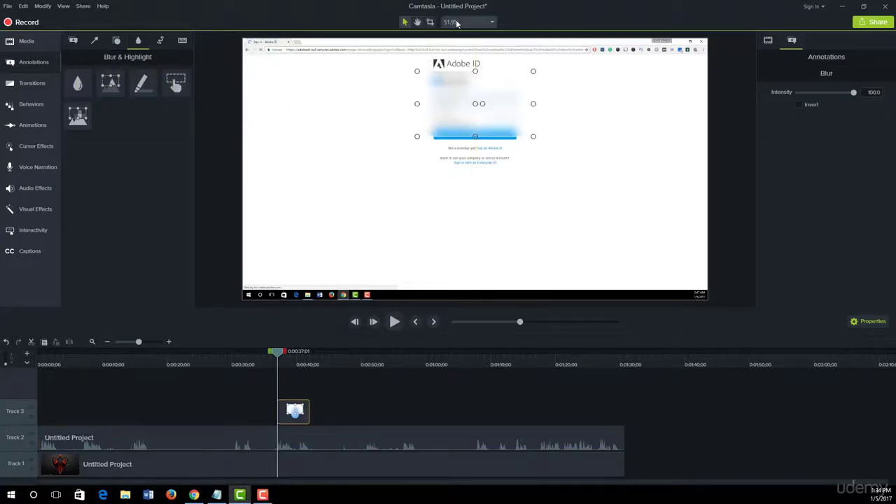
{"action": "left_click_drag", "start_coordinate": [474, 71], "coordinate": [474, 89]}
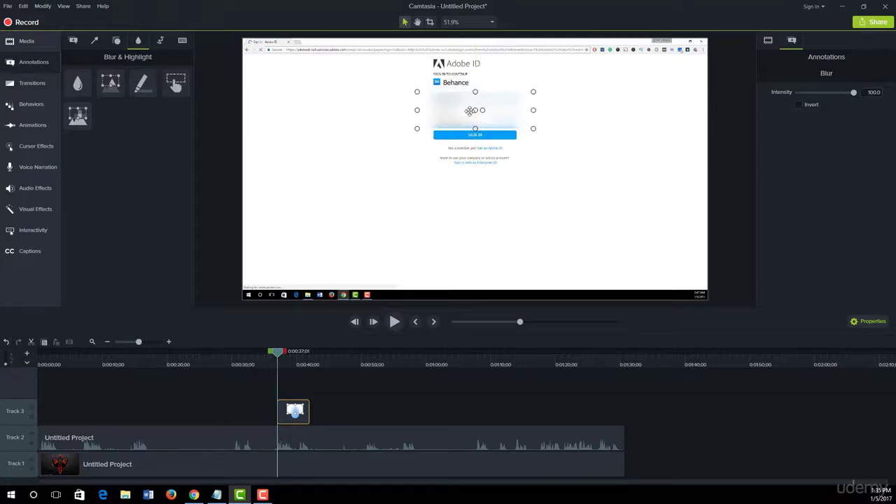
{"action": "left_click_drag", "start_coordinate": [475, 128], "coordinate": [476, 102]}
{"action": "left_click_drag", "start_coordinate": [418, 97], "coordinate": [430, 97]}
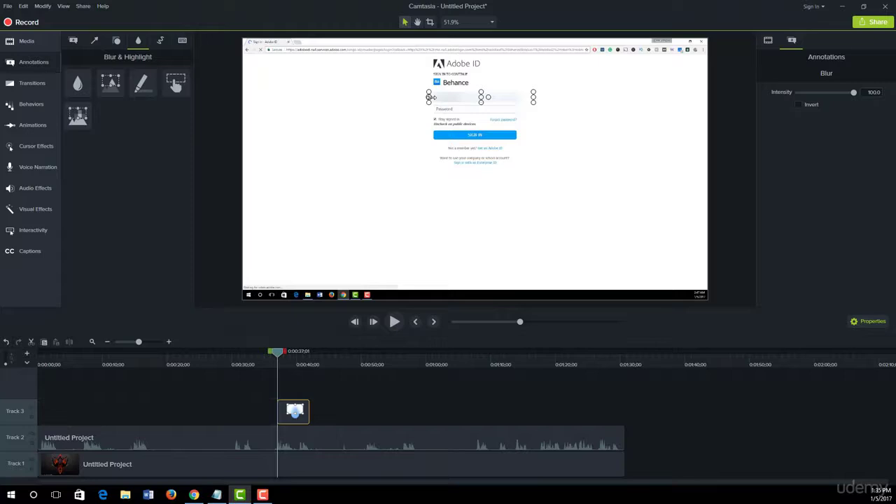
{"action": "left_click_drag", "start_coordinate": [535, 98], "coordinate": [520, 98]}
Retime the blur clip to run from about 0:35 to about 0:56, while the sign-in page shows.
{"action": "left_click", "coordinate": [267, 464]}
{"action": "left_click", "coordinate": [284, 411]}
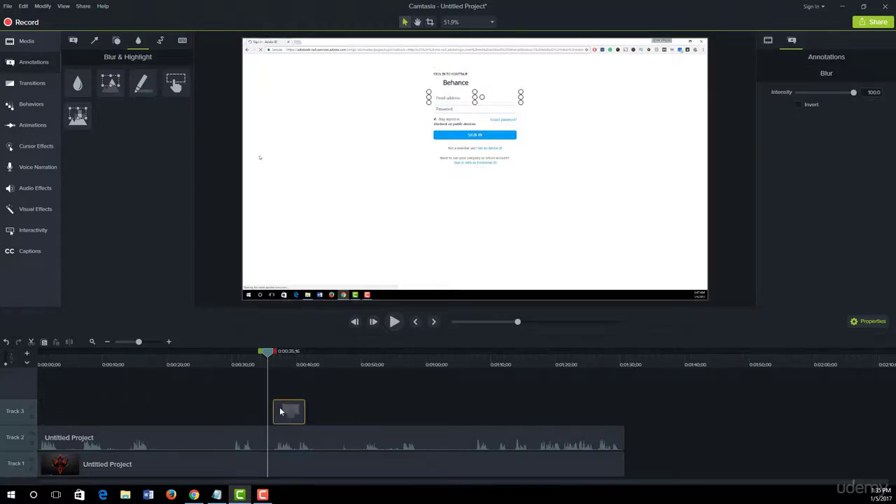
{"action": "left_click_drag", "start_coordinate": [280, 412], "coordinate": [277, 411]}
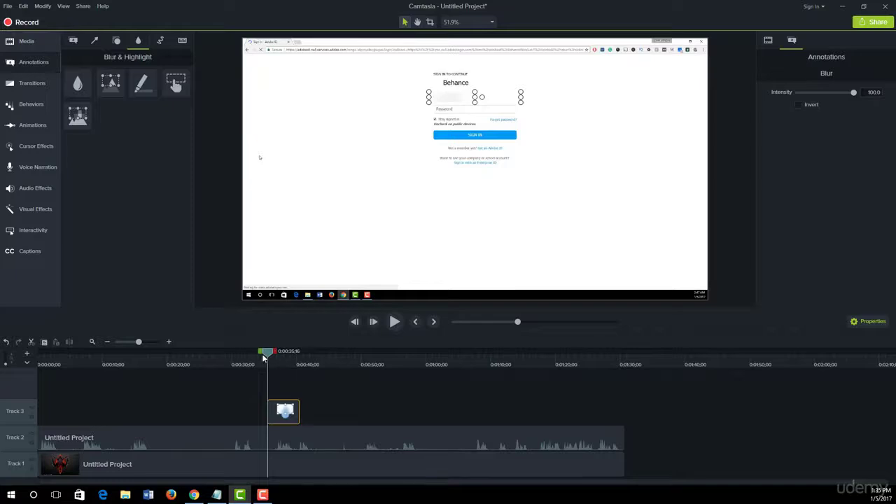
{"action": "left_click_drag", "start_coordinate": [264, 357], "coordinate": [257, 357]}
{"action": "left_click_drag", "start_coordinate": [272, 413], "coordinate": [281, 413]}
{"action": "left_click_drag", "start_coordinate": [257, 355], "coordinate": [267, 357]}
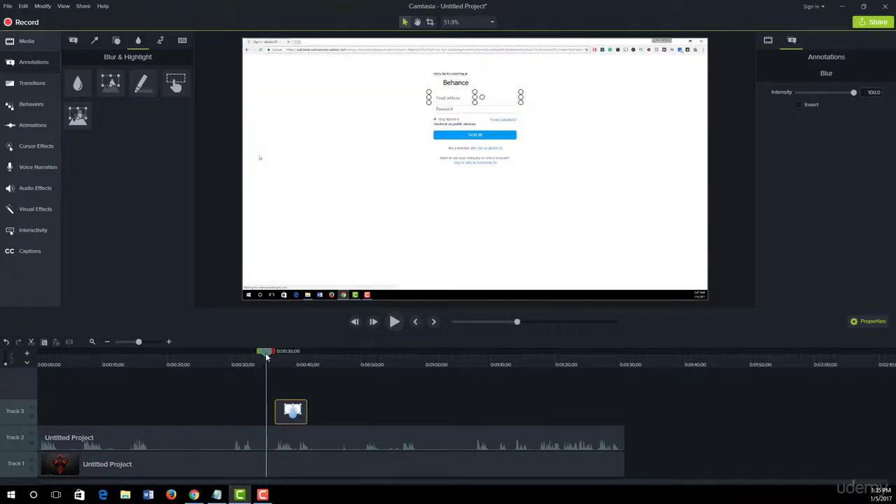
{"action": "left_click_drag", "start_coordinate": [292, 411], "coordinate": [283, 412]}
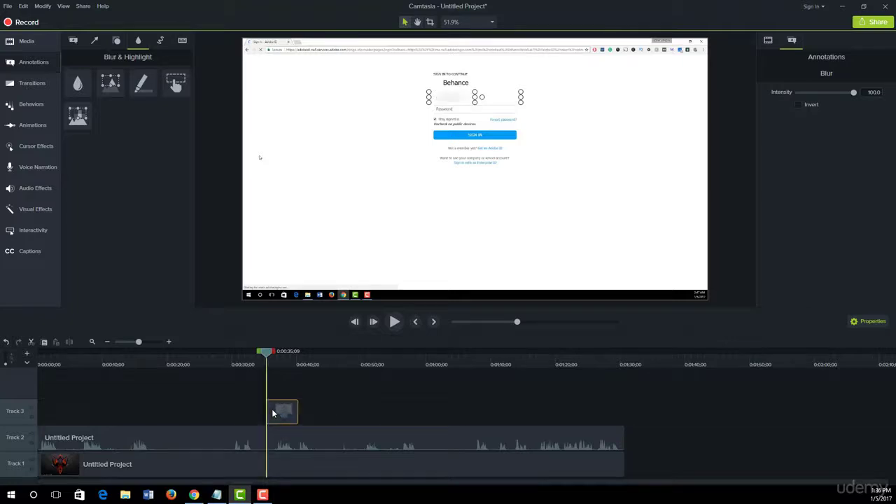
{"action": "left_click_drag", "start_coordinate": [267, 355], "coordinate": [404, 365]}
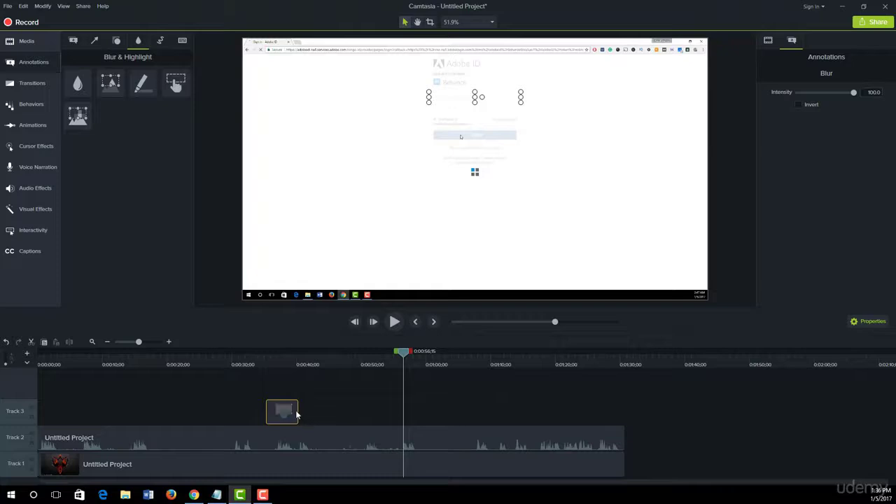
{"action": "left_click_drag", "start_coordinate": [298, 410], "coordinate": [403, 410]}
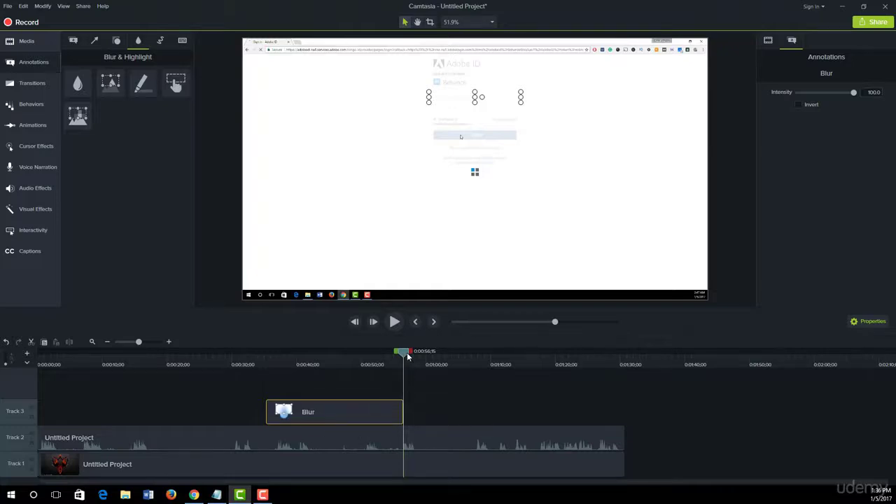
Play back the sign-in section to check the email blur, then scrub ahead to the Behance pages.
{"action": "left_click_drag", "start_coordinate": [407, 354], "coordinate": [266, 360]}
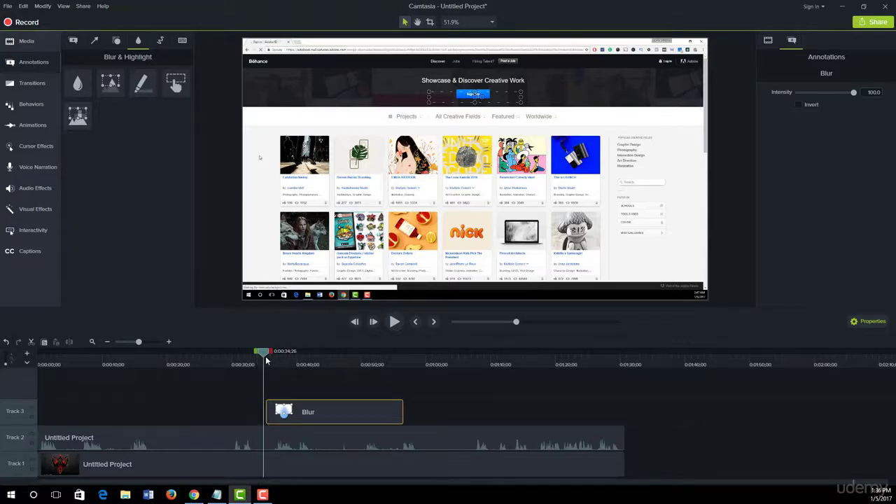
{"action": "key", "text": "space"}
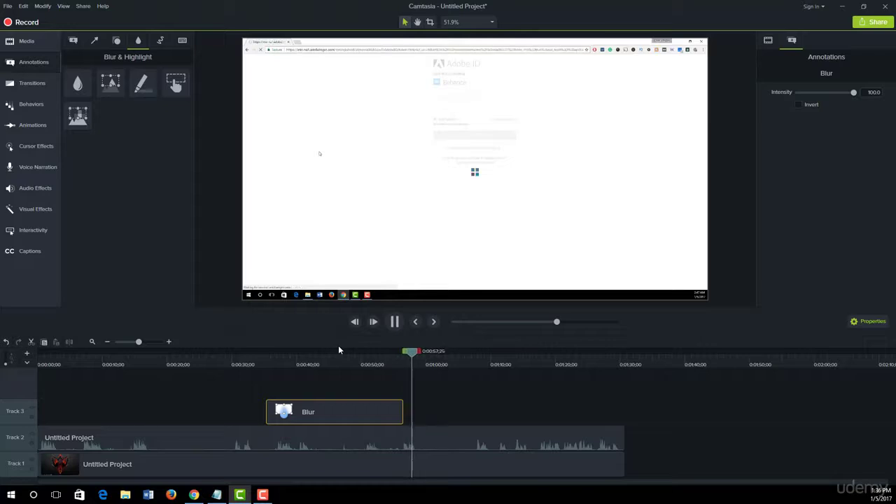
{"action": "key", "text": "space"}
{"action": "mouse_move", "coordinate": [420, 356]}
{"action": "left_mouse_down"}
{"action": "mouse_move", "coordinate": [270, 367]}
{"action": "mouse_move", "coordinate": [414, 365]}
{"action": "left_mouse_up"}
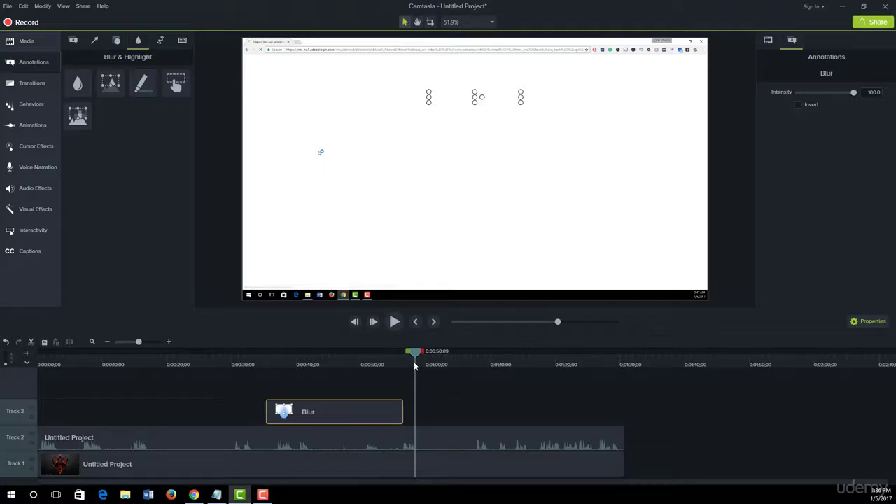
{"action": "left_click_drag", "start_coordinate": [415, 365], "coordinate": [539, 384]}
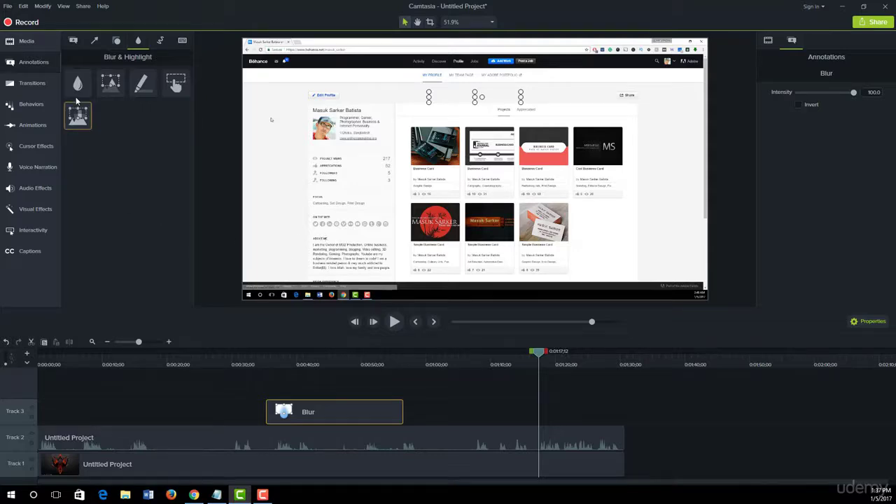
Try a second blur over the Behance profile details, then delete it.
{"action": "left_click_drag", "start_coordinate": [78, 83], "coordinate": [73, 78]}
{"action": "mouse_move", "coordinate": [74, 84]}
{"action": "left_mouse_down"}
{"action": "mouse_move", "coordinate": [339, 254]}
{"action": "mouse_move", "coordinate": [339, 187]}
{"action": "left_mouse_up"}
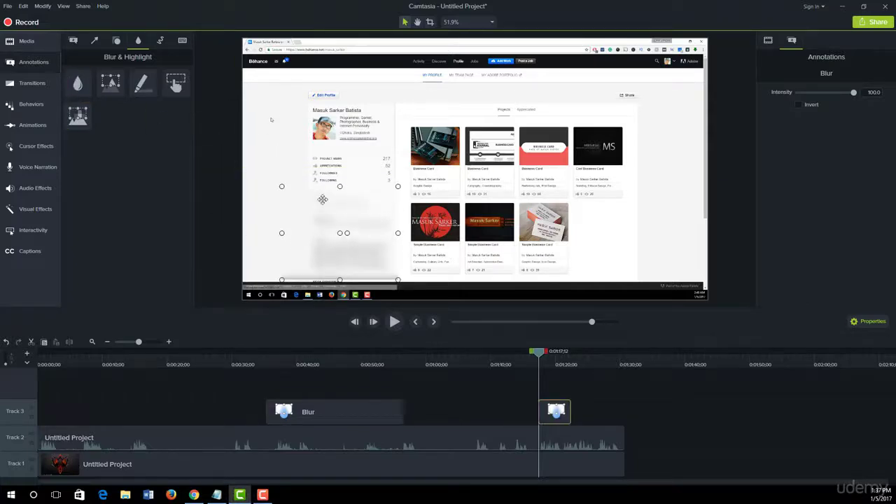
{"action": "left_click_drag", "start_coordinate": [281, 234], "coordinate": [312, 233]}
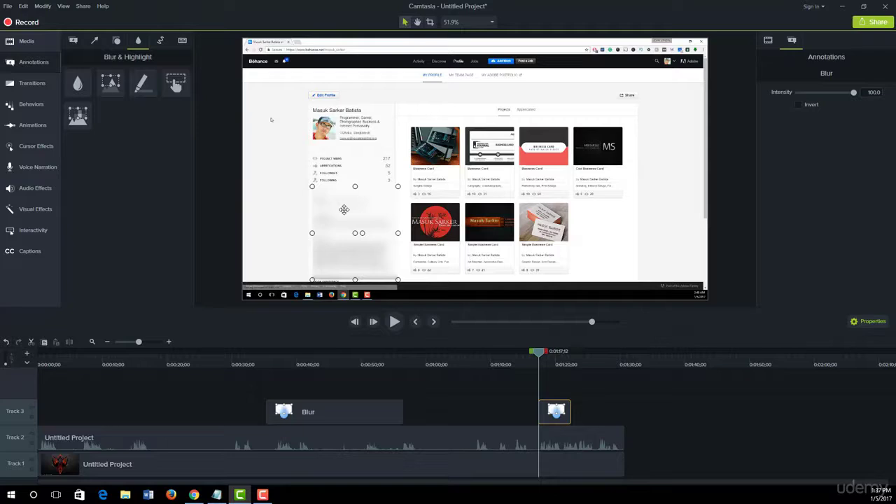
{"action": "key", "text": "Delete"}
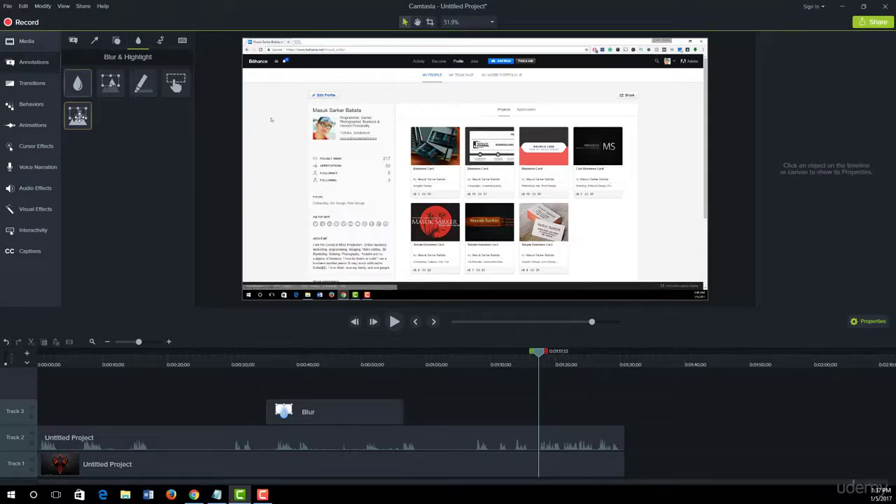
Pixelate the Behance project thumbnails, with the effect starting when the cards appear (about 1:11 to 1:29).
{"action": "mouse_move", "coordinate": [79, 116]}
{"action": "left_mouse_down"}
{"action": "mouse_move", "coordinate": [343, 248]}
{"action": "mouse_move", "coordinate": [420, 256]}
{"action": "mouse_move", "coordinate": [403, 256]}
{"action": "mouse_move", "coordinate": [429, 238]}
{"action": "mouse_move", "coordinate": [472, 255]}
{"action": "mouse_move", "coordinate": [464, 157]}
{"action": "left_mouse_up"}
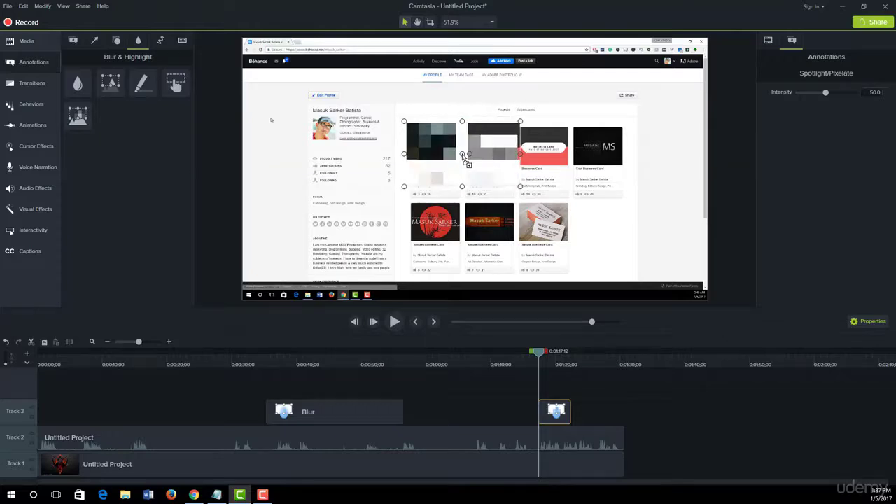
{"action": "left_click_drag", "start_coordinate": [519, 188], "coordinate": [644, 278]}
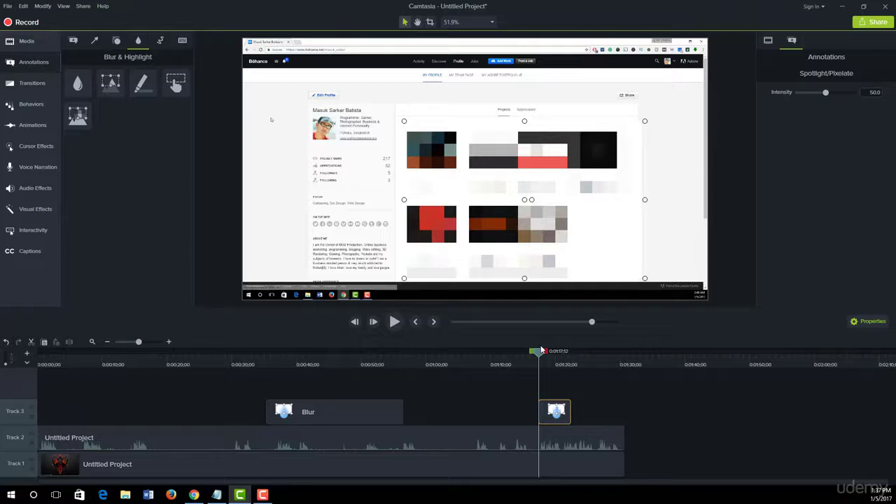
{"action": "left_click_drag", "start_coordinate": [541, 356], "coordinate": [512, 355]}
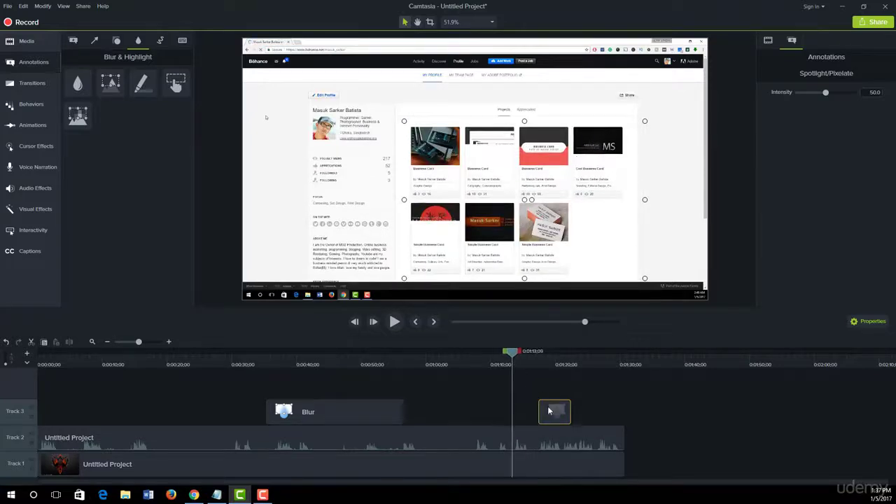
{"action": "left_click_drag", "start_coordinate": [543, 412], "coordinate": [624, 407]}
{"action": "mouse_move", "coordinate": [515, 355]}
{"action": "left_mouse_down"}
{"action": "mouse_move", "coordinate": [471, 363]}
{"action": "mouse_move", "coordinate": [508, 362]}
{"action": "left_mouse_up"}
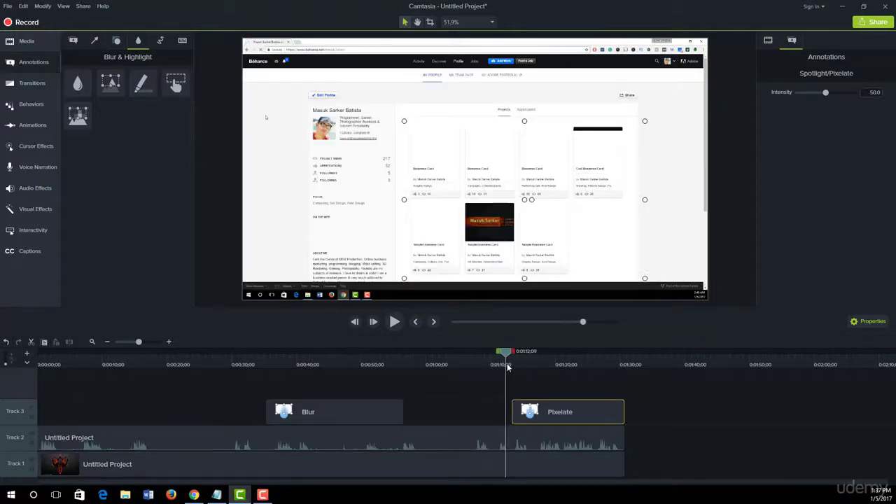
{"action": "left_click_drag", "start_coordinate": [517, 409], "coordinate": [507, 410]}
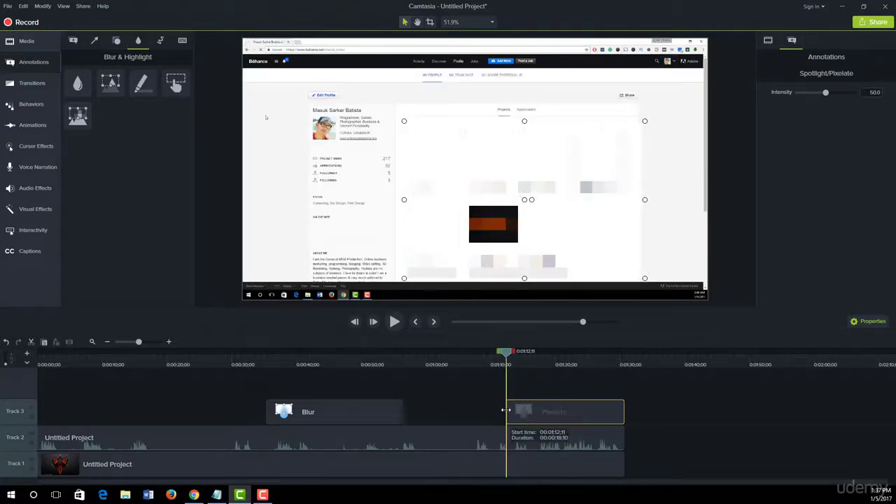
{"action": "left_click_drag", "start_coordinate": [508, 355], "coordinate": [408, 378]}
{"action": "left_click_drag", "start_coordinate": [333, 380], "coordinate": [210, 377]}
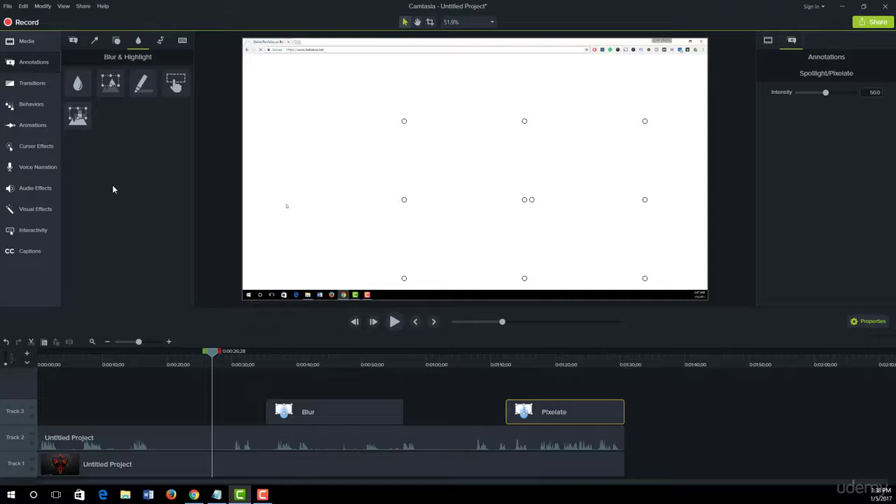
Delete the first recording's Track 1 and Track 2 clips and the Pixelate effect, then put the second video on Track 1.
{"action": "left_click", "coordinate": [22, 41]}
{"action": "left_click", "coordinate": [9, 6]}
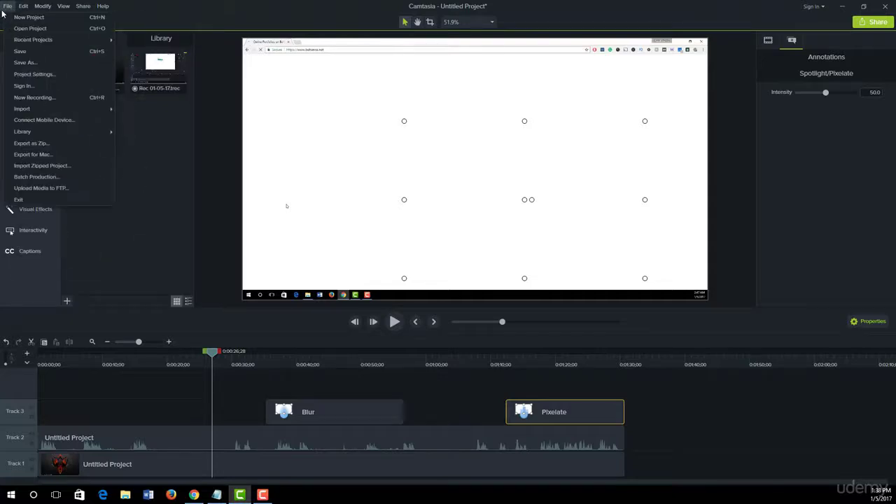
{"action": "left_click", "coordinate": [149, 187]}
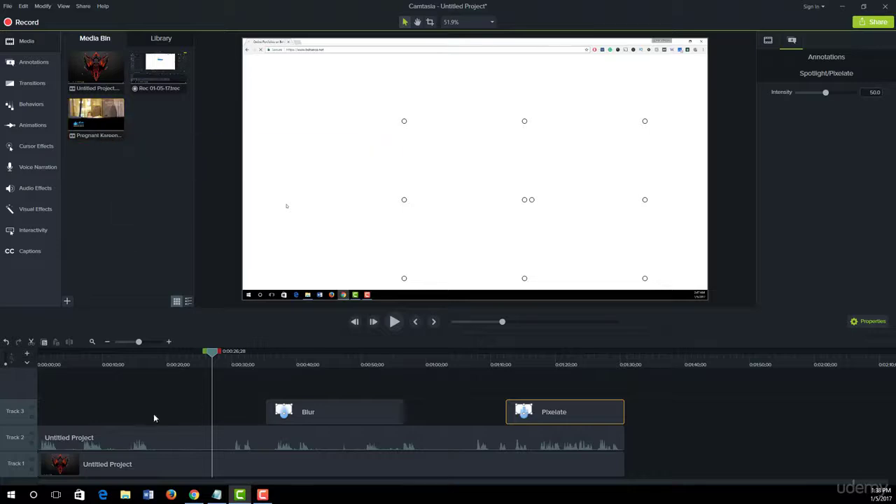
{"action": "left_click", "coordinate": [64, 440]}
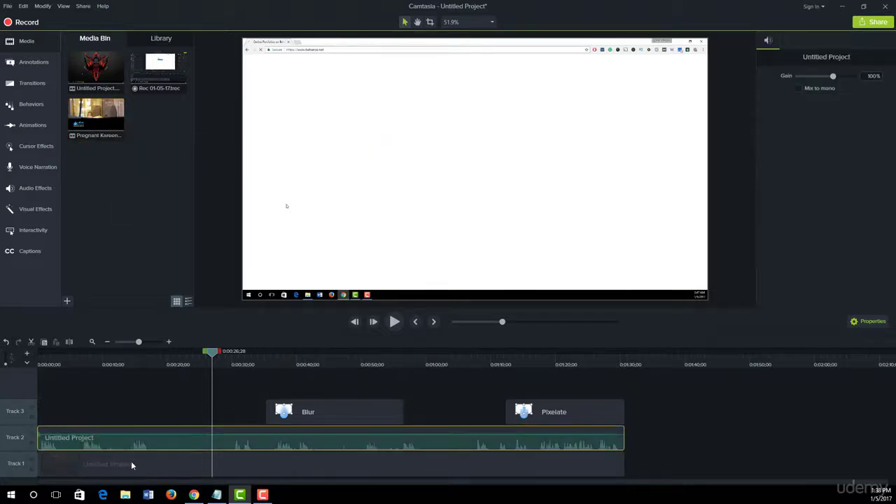
{"action": "left_click", "coordinate": [131, 461], "text": "ctrl"}
{"action": "left_click", "coordinate": [557, 411], "text": "ctrl"}
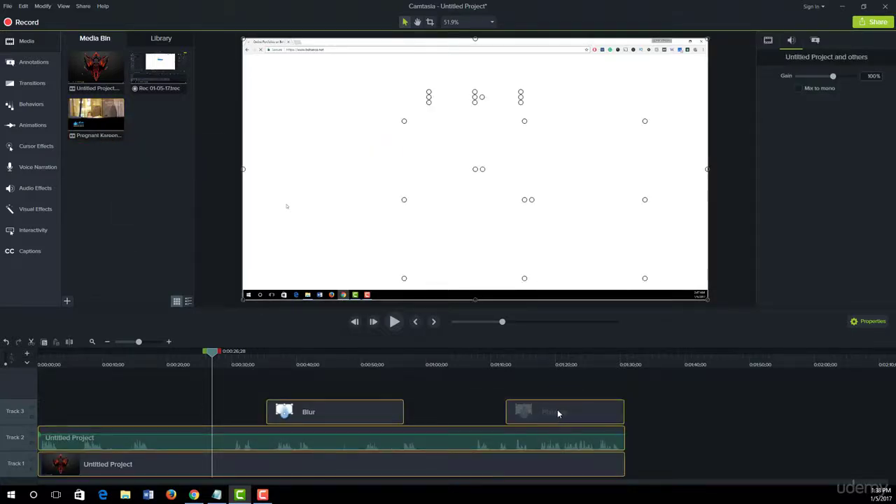
{"action": "key", "text": "Delete"}
{"action": "left_click_drag", "start_coordinate": [105, 126], "coordinate": [16, 464]}
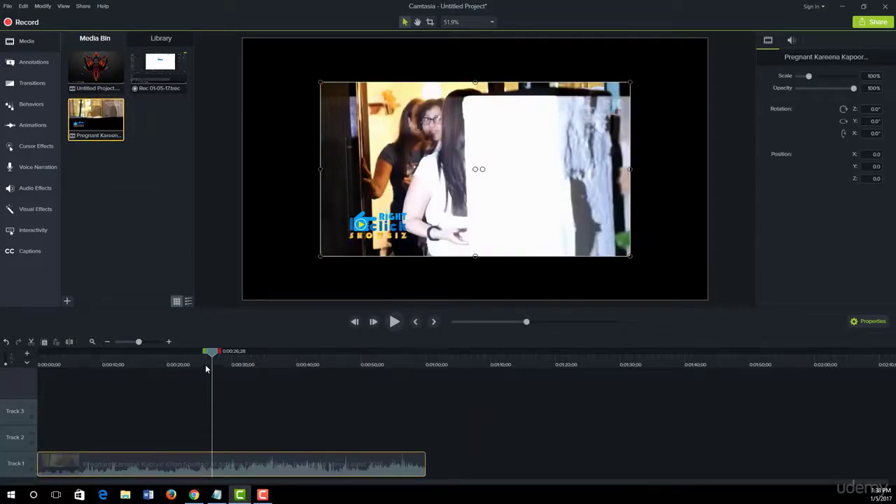
Blur the top-right watermark and stretch the Track 2 blur clip across the video's full length.
{"action": "left_click_drag", "start_coordinate": [213, 352], "coordinate": [139, 353]}
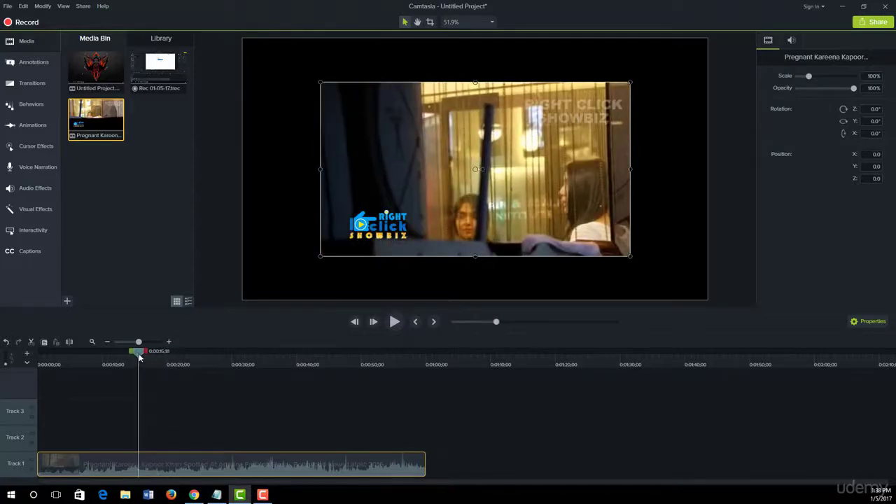
{"action": "left_click", "coordinate": [34, 63]}
{"action": "mouse_move", "coordinate": [77, 83]}
{"action": "left_mouse_down"}
{"action": "mouse_move", "coordinate": [552, 122]}
{"action": "mouse_move", "coordinate": [526, 119]}
{"action": "mouse_move", "coordinate": [510, 123]}
{"action": "mouse_move", "coordinate": [575, 133]}
{"action": "left_mouse_up"}
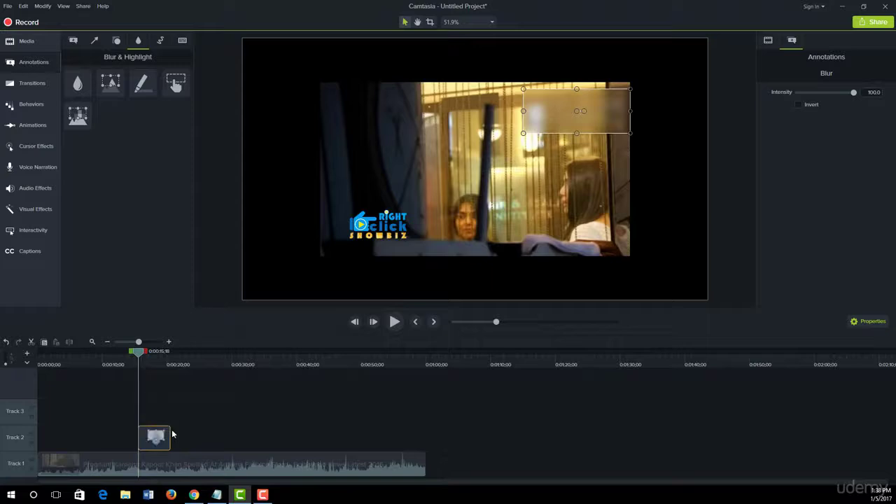
{"action": "left_click_drag", "start_coordinate": [169, 429], "coordinate": [424, 438]}
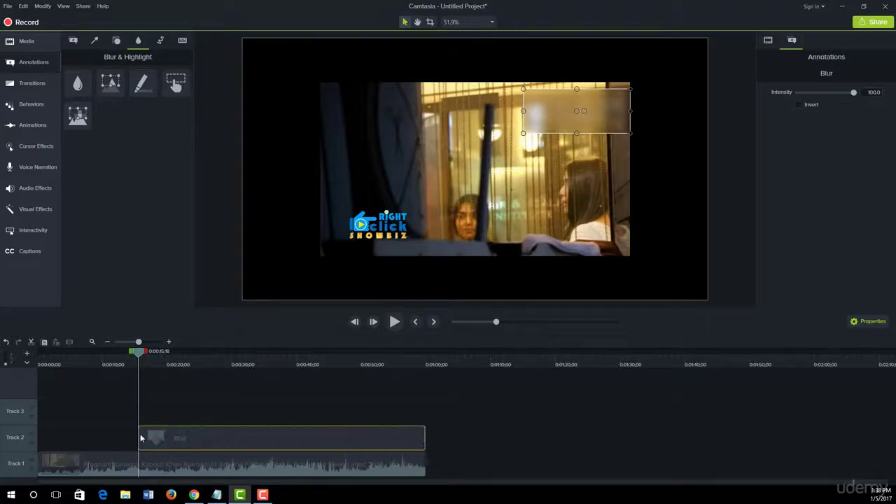
{"action": "left_click_drag", "start_coordinate": [140, 438], "coordinate": [39, 437]}
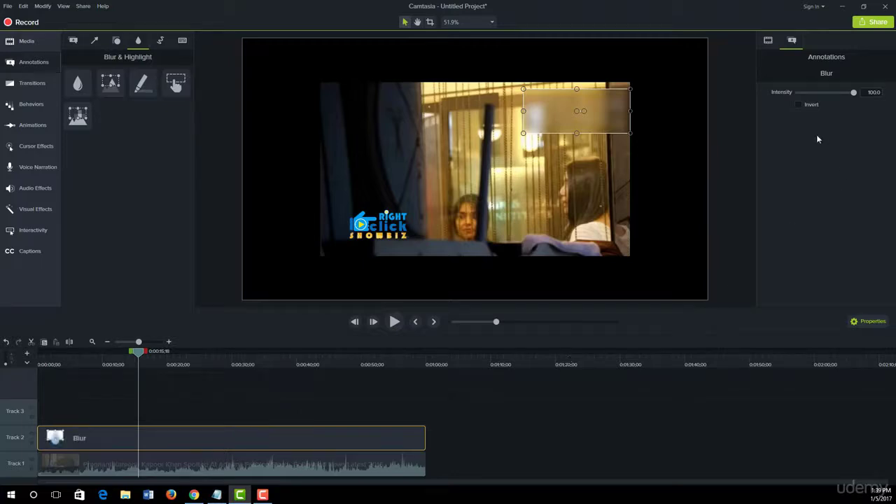
Lower the watermark blur's intensity to 40, toggling Invert on and back off and nudging the rectangle.
{"action": "left_click", "coordinate": [792, 105]}
{"action": "left_click_drag", "start_coordinate": [854, 96], "coordinate": [827, 103]}
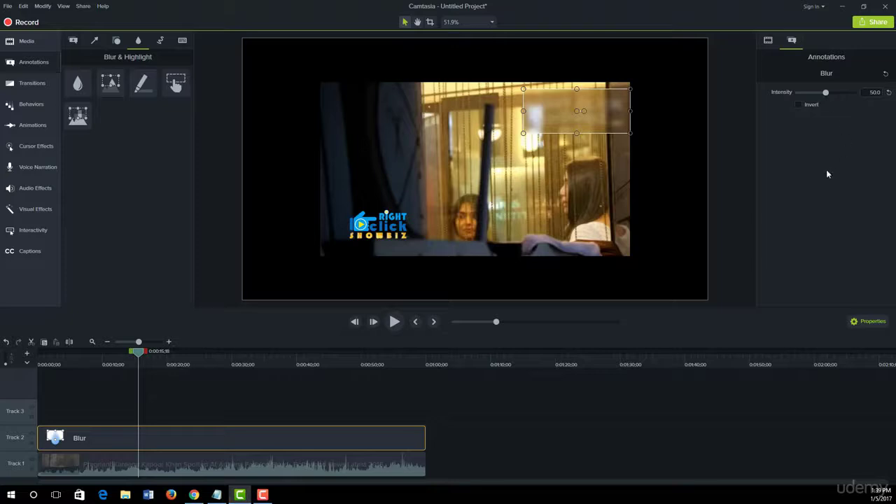
{"action": "left_click", "coordinate": [799, 105]}
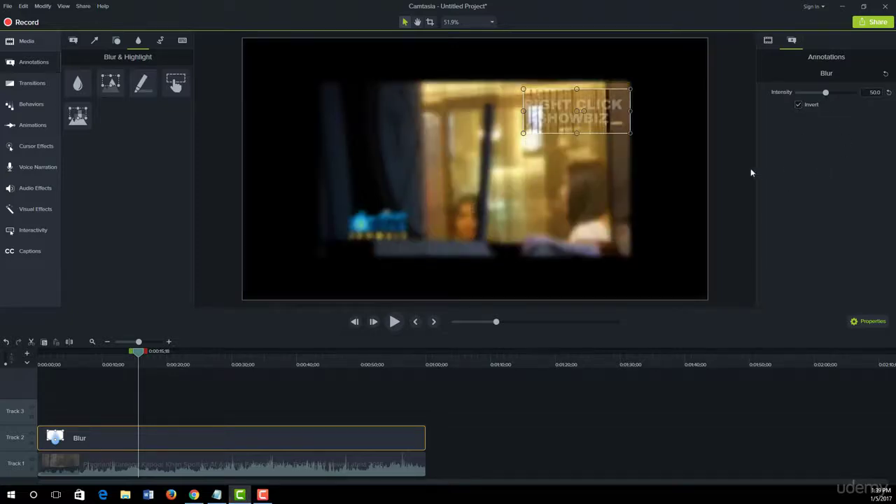
{"action": "left_click", "coordinate": [797, 105]}
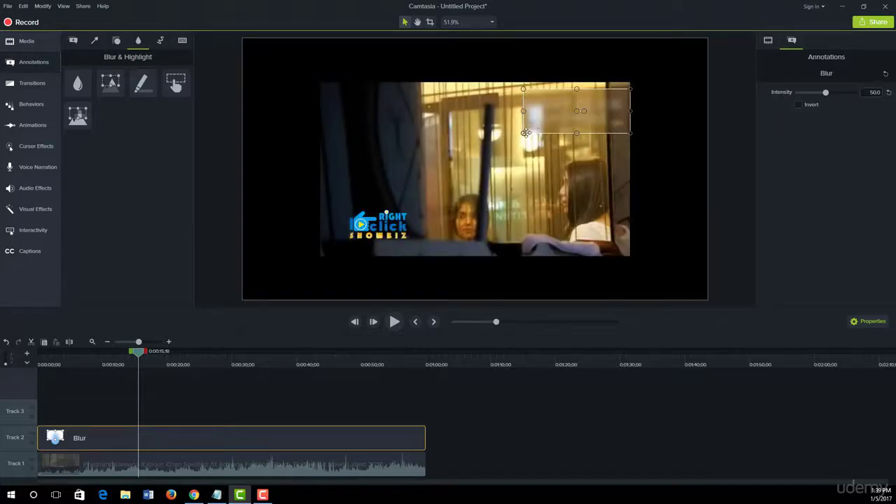
{"action": "left_click_drag", "start_coordinate": [525, 133], "coordinate": [527, 131]}
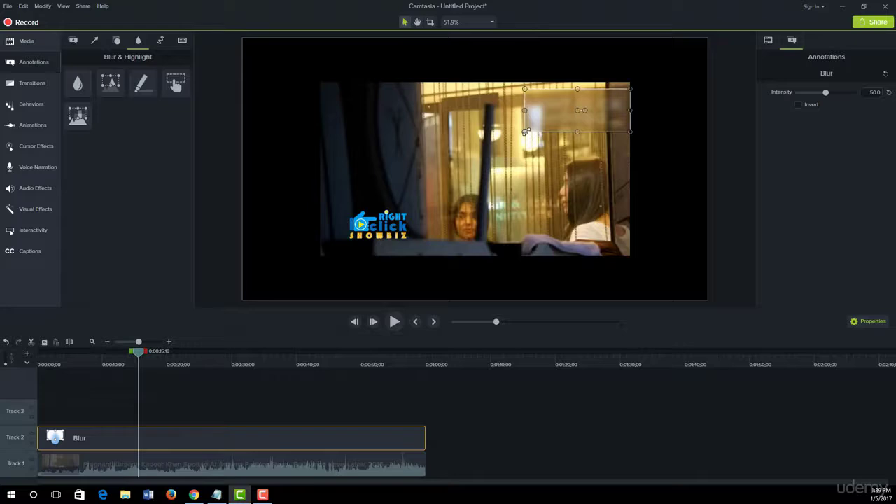
{"action": "left_click_drag", "start_coordinate": [826, 93], "coordinate": [822, 96]}
{"action": "left_click", "coordinate": [601, 204]}
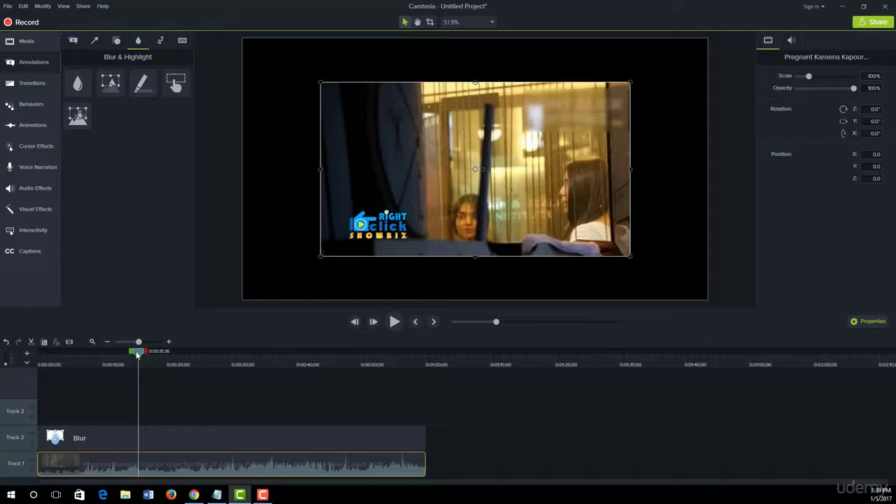
{"action": "left_click_drag", "start_coordinate": [138, 354], "coordinate": [94, 362]}
{"action": "key", "text": "space"}
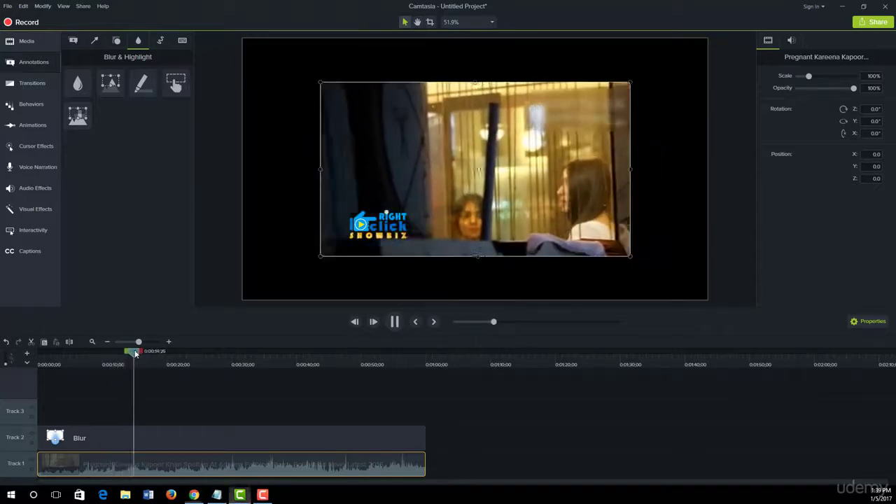
{"action": "left_click_drag", "start_coordinate": [133, 351], "coordinate": [158, 352]}
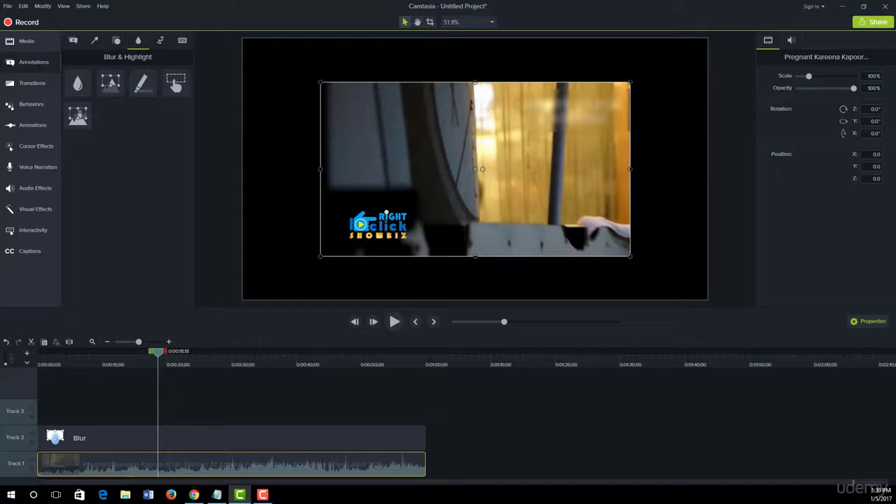